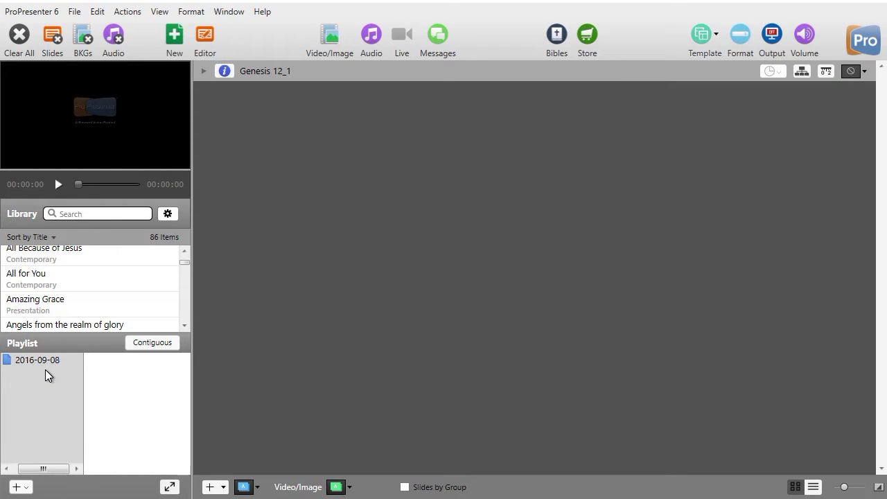
Create a new playlist named 2016-10-10.
{"action": "left_click_drag", "start_coordinate": [45, 375], "coordinate": [24, 485]}
{"action": "left_click", "coordinate": [18, 488]}
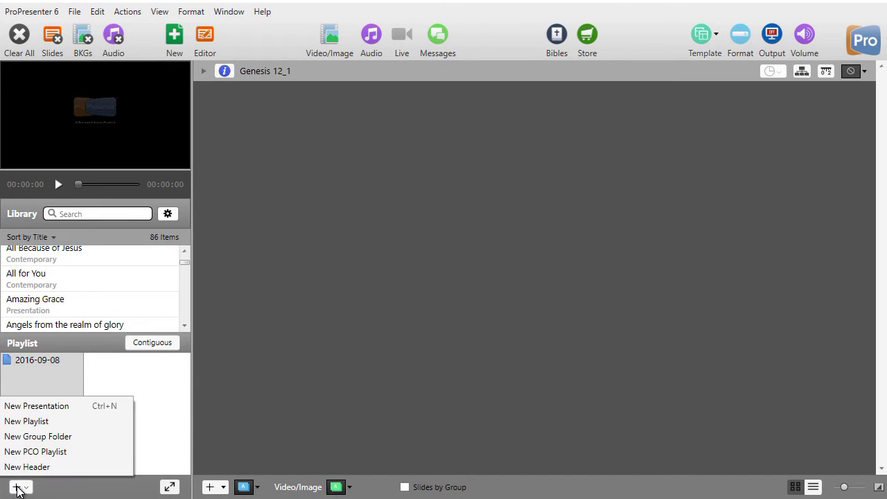
{"action": "left_click", "coordinate": [102, 422]}
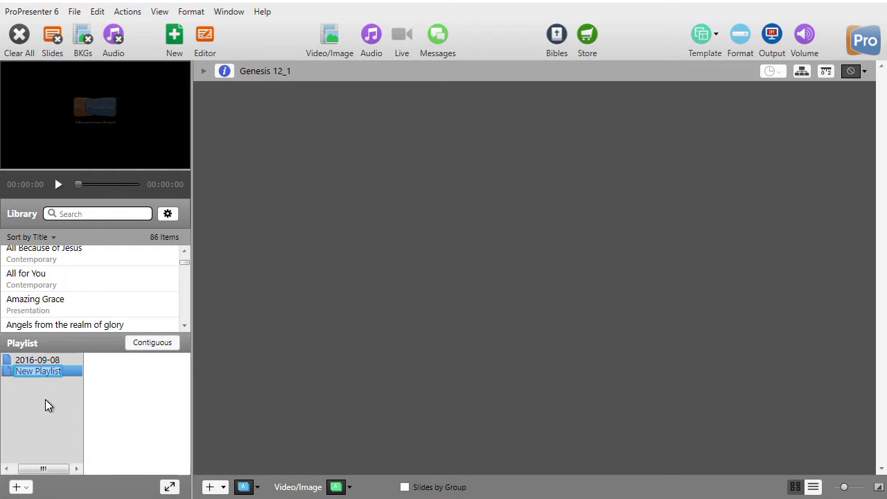
{"action": "type", "text": "201"}
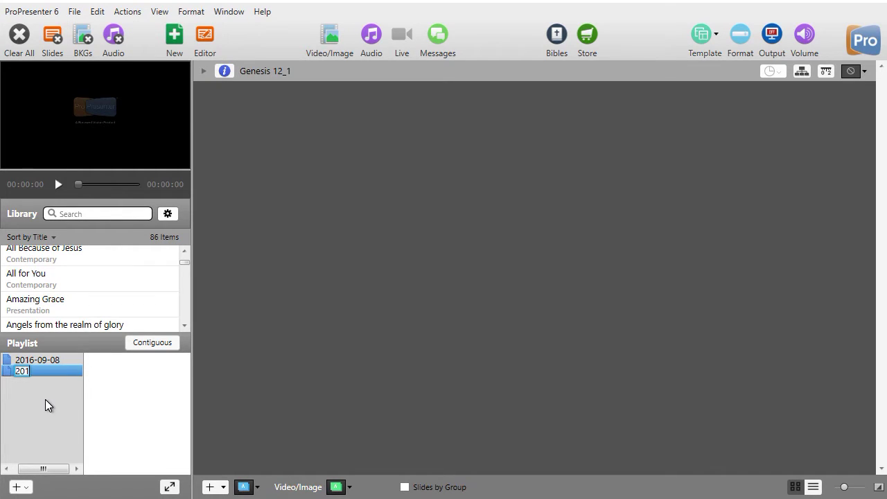
{"action": "type", "text": "6-10-10"}
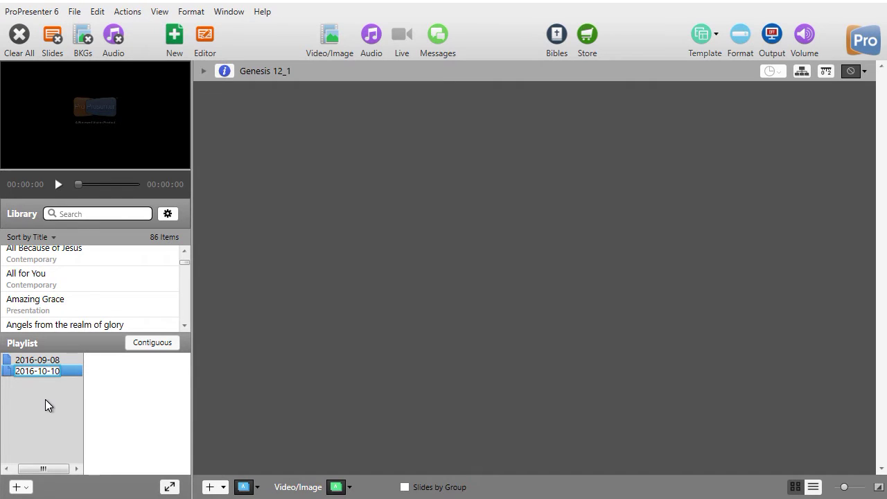
{"action": "key", "text": "Return"}
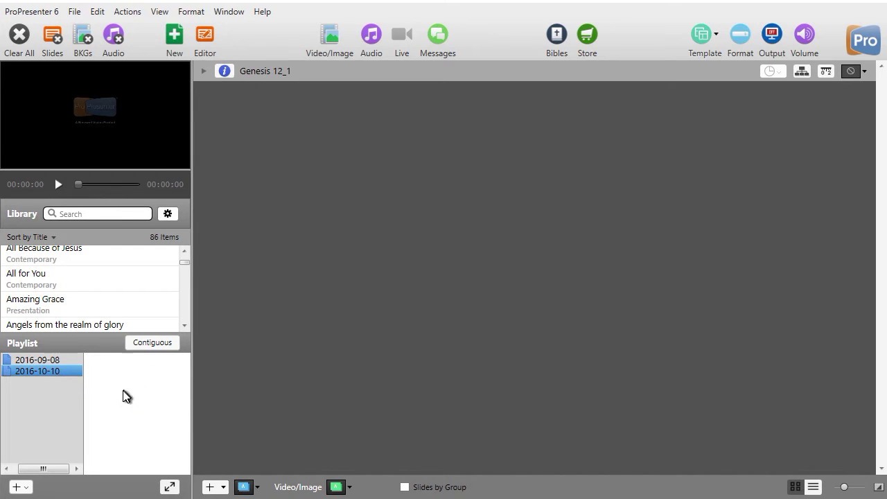
Add Amazing Grace and Away in a manger from the library to the 2016-10-10 playlist.
{"action": "left_click", "coordinate": [45, 362]}
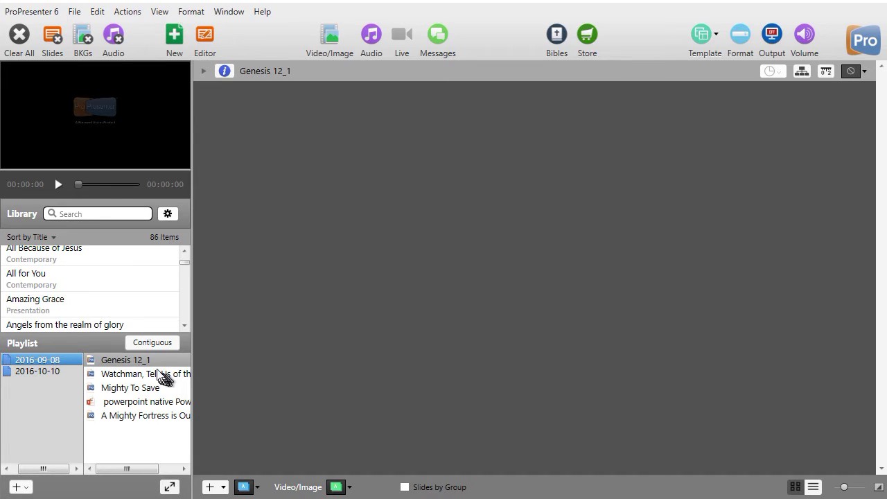
{"action": "left_click", "coordinate": [31, 370]}
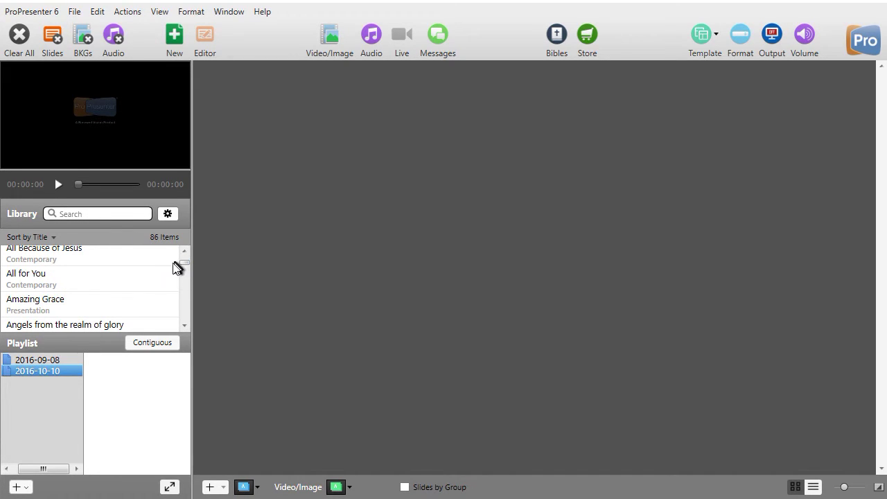
{"action": "left_click", "coordinate": [50, 309]}
{"action": "left_click_drag", "start_coordinate": [50, 308], "coordinate": [114, 359]}
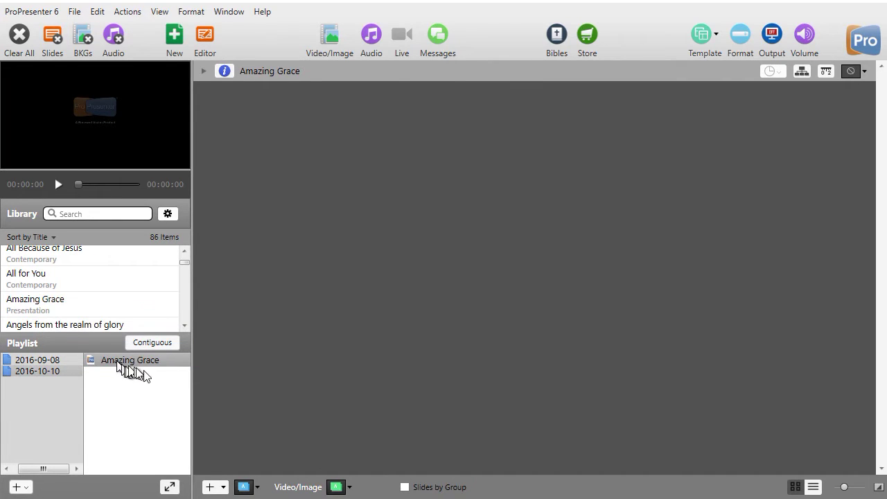
{"action": "scroll", "coordinate": [188, 295], "scroll_direction": "down", "scroll_amount": 3}
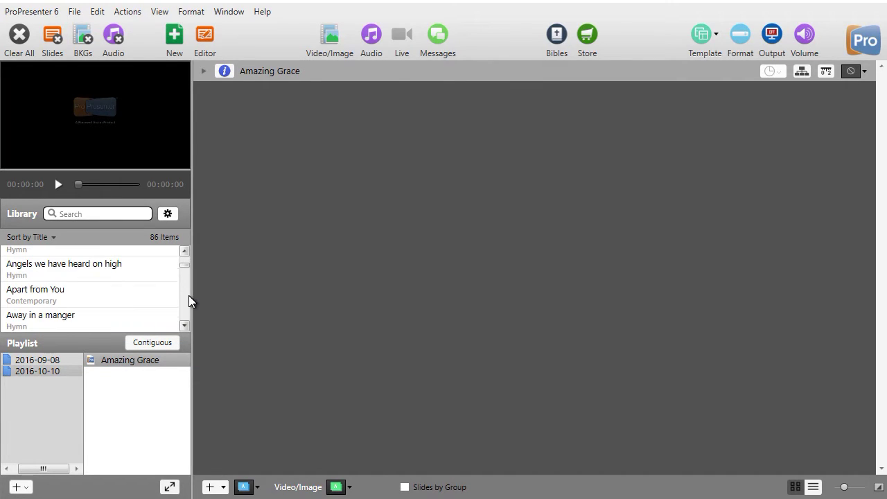
{"action": "left_click_drag", "start_coordinate": [32, 316], "coordinate": [114, 394]}
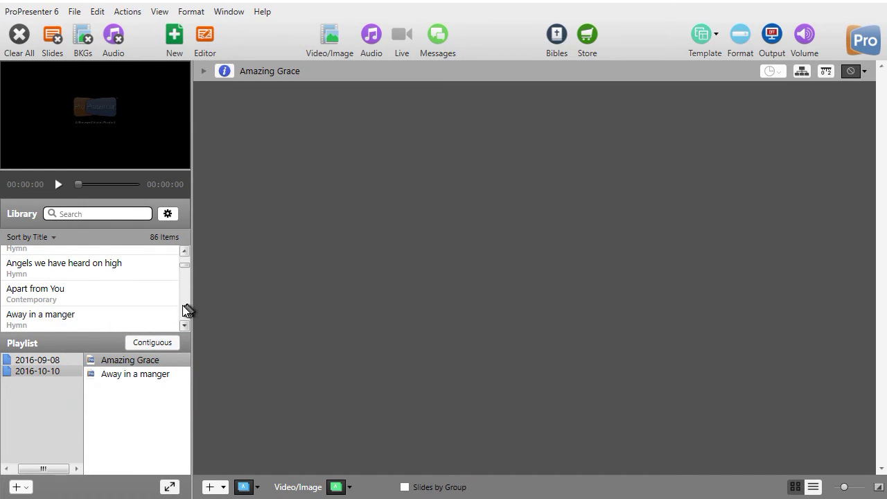
Add Doxology and You Are from the library to the end of the 2016-10-10 playlist.
{"action": "scroll", "coordinate": [183, 308], "scroll_direction": "down", "scroll_amount": 6}
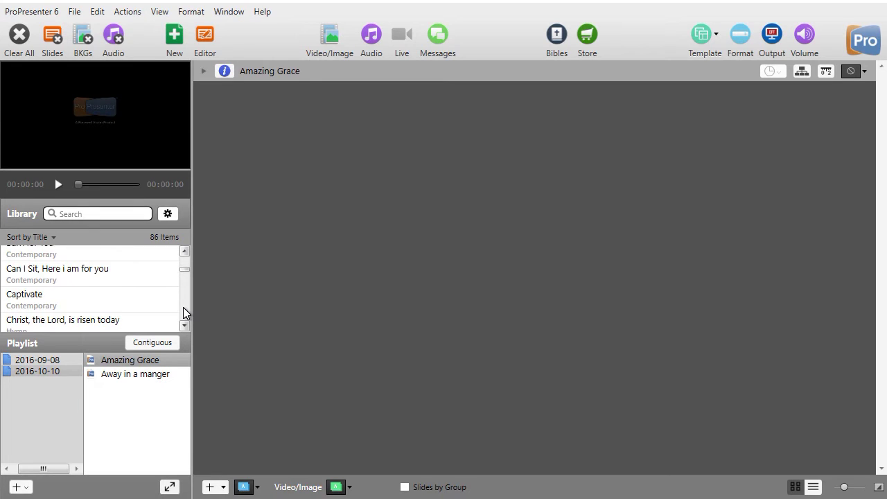
{"action": "scroll", "coordinate": [183, 307], "scroll_direction": "down", "scroll_amount": 3}
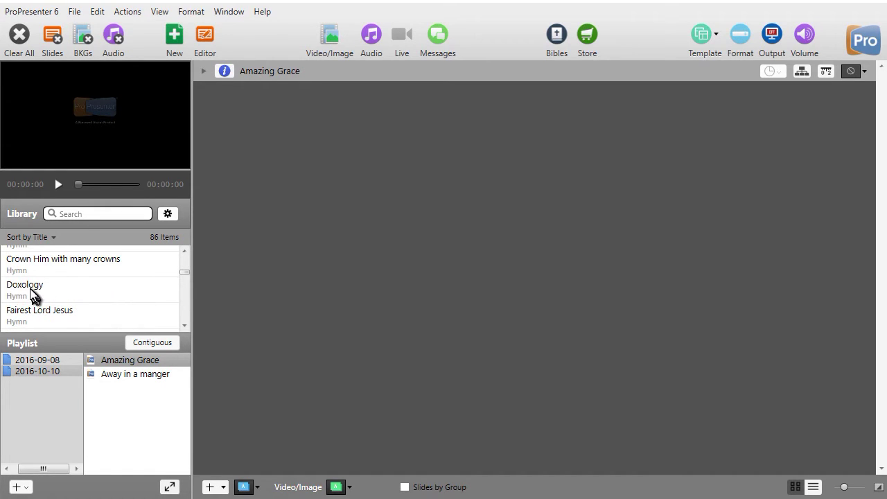
{"action": "left_click_drag", "start_coordinate": [32, 294], "coordinate": [113, 406]}
{"action": "scroll", "coordinate": [183, 301], "scroll_direction": "down", "scroll_amount": 3}
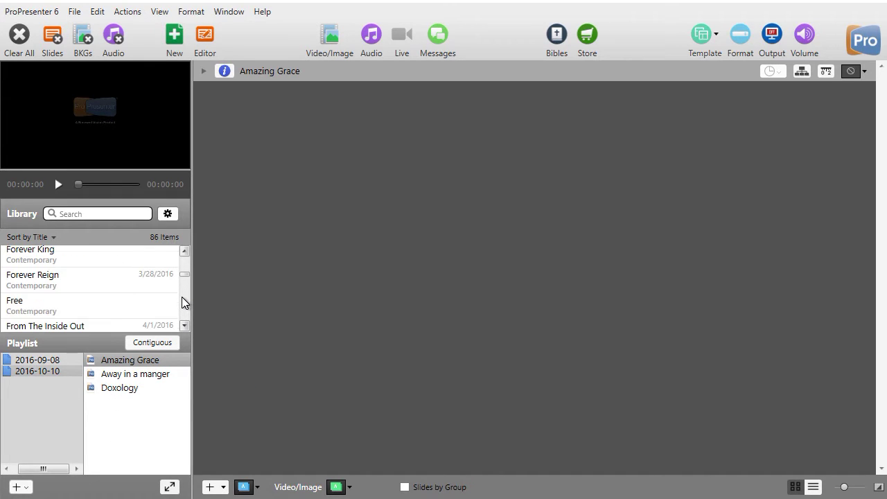
{"action": "scroll", "coordinate": [183, 302], "scroll_direction": "down", "scroll_amount": 3}
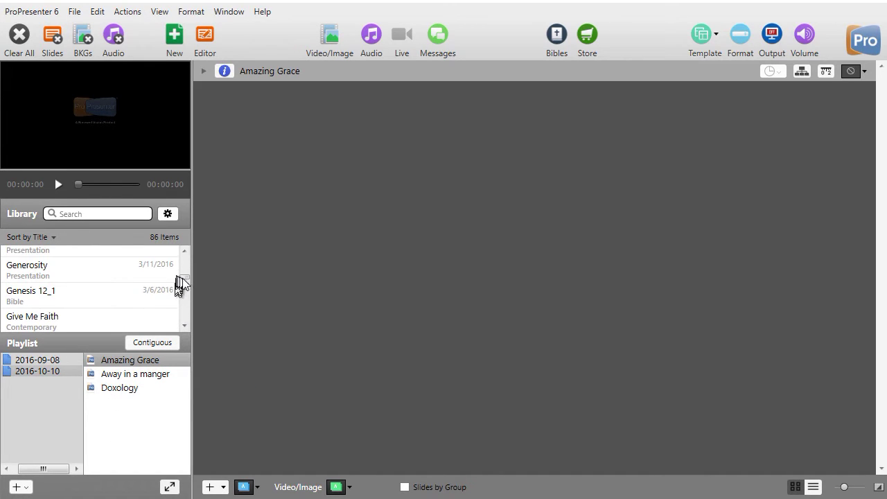
{"action": "left_click_drag", "start_coordinate": [184, 277], "coordinate": [184, 318]}
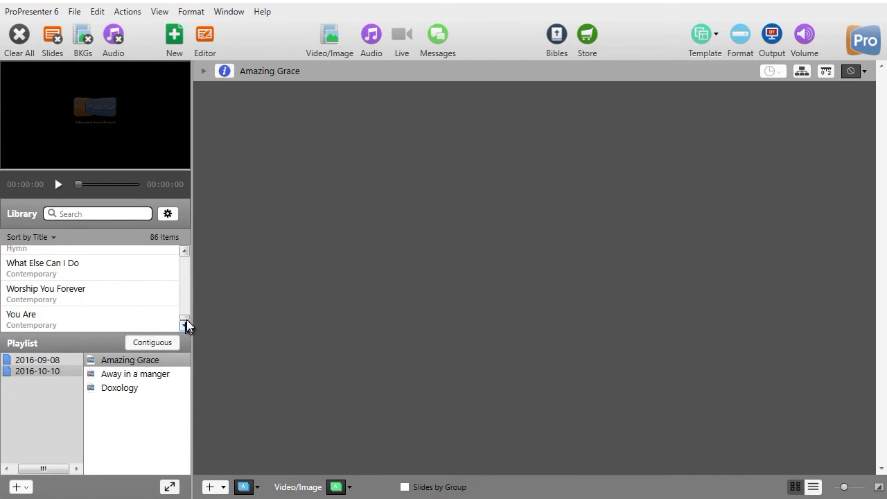
{"action": "left_click_drag", "start_coordinate": [53, 323], "coordinate": [134, 421]}
Add the "powerpoint as JPEG" presentation from the library below You Are in the playlist.
{"action": "scroll", "coordinate": [185, 317], "scroll_direction": "up", "scroll_amount": 1}
{"action": "left_click_drag", "start_coordinate": [185, 314], "coordinate": [185, 303]}
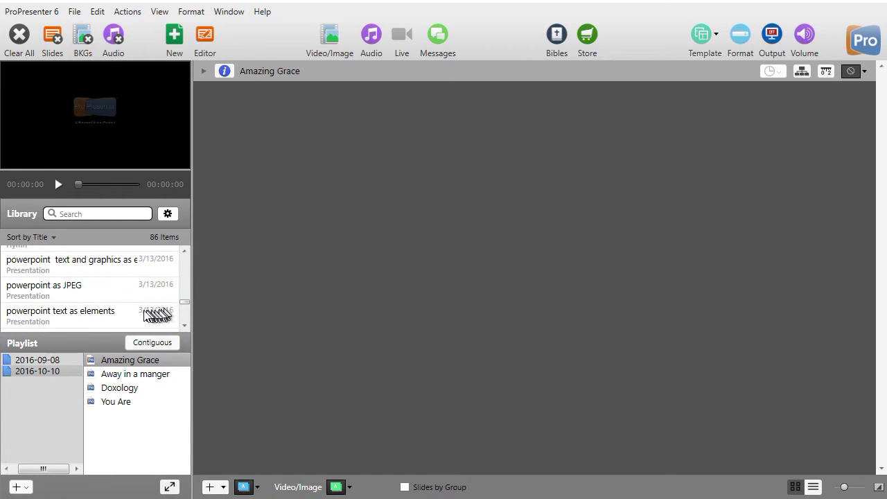
{"action": "scroll", "coordinate": [177, 320], "scroll_direction": "down", "scroll_amount": 1}
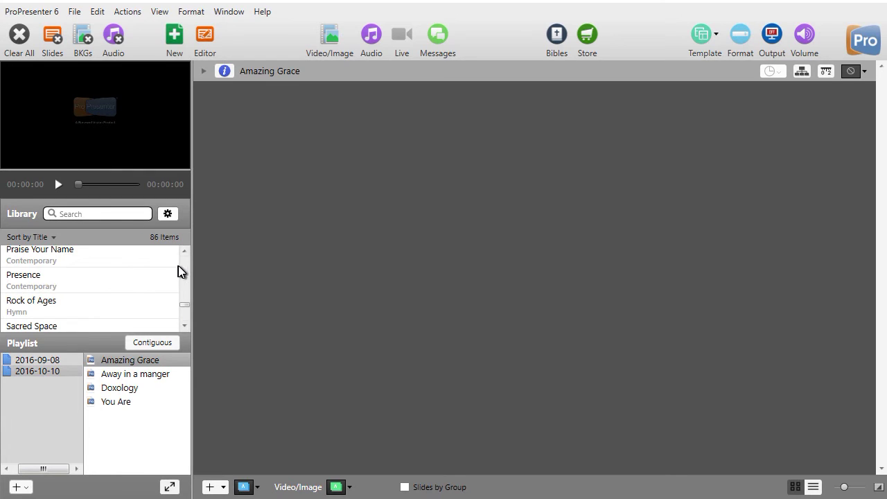
{"action": "scroll", "coordinate": [182, 272], "scroll_direction": "up", "scroll_amount": 1}
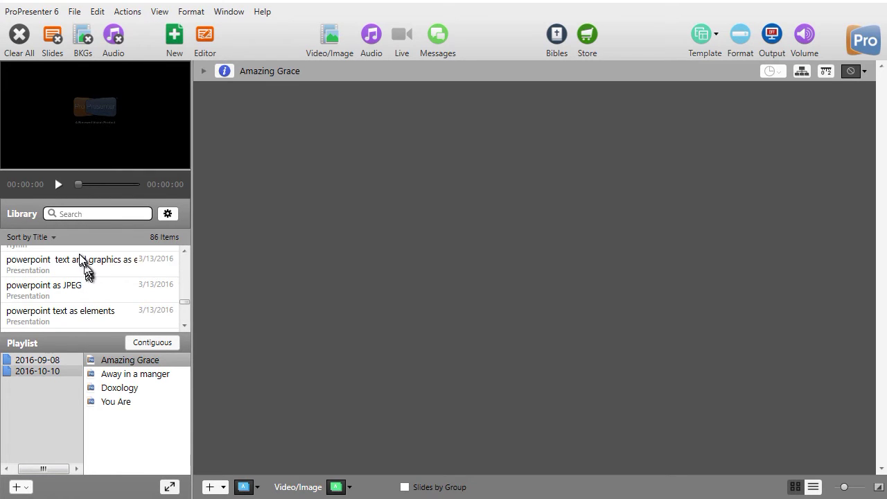
{"action": "left_click_drag", "start_coordinate": [65, 291], "coordinate": [126, 427]}
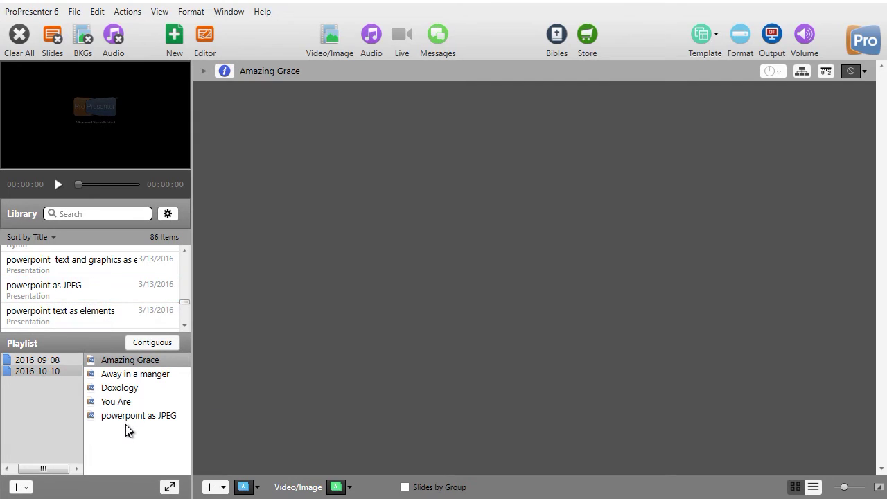
Add 01 Blessed Be Your Name.m4a from Post-Service Music to the end of the playlist and hide the audio bin.
{"action": "left_click", "coordinate": [372, 35]}
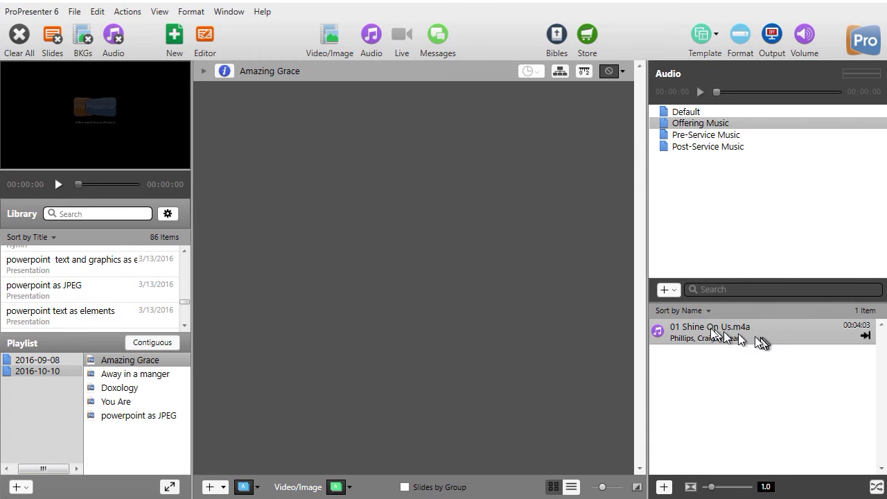
{"action": "left_click", "coordinate": [708, 148]}
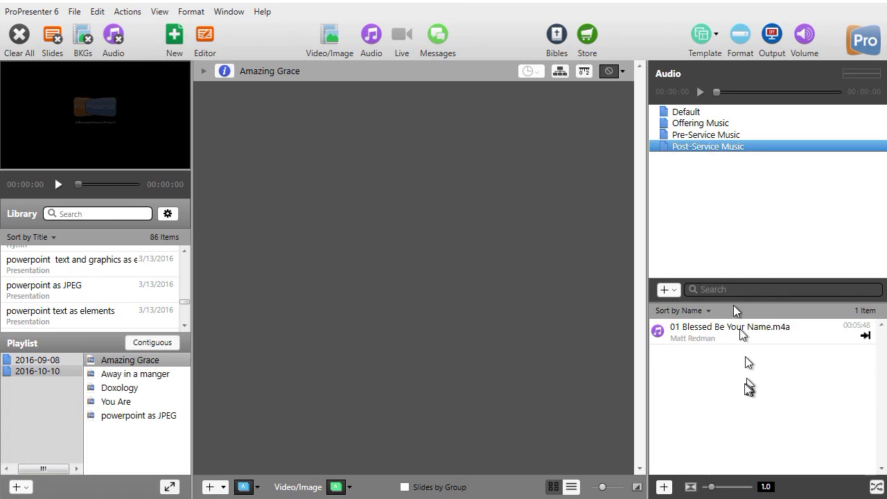
{"action": "left_click_drag", "start_coordinate": [706, 333], "coordinate": [131, 444]}
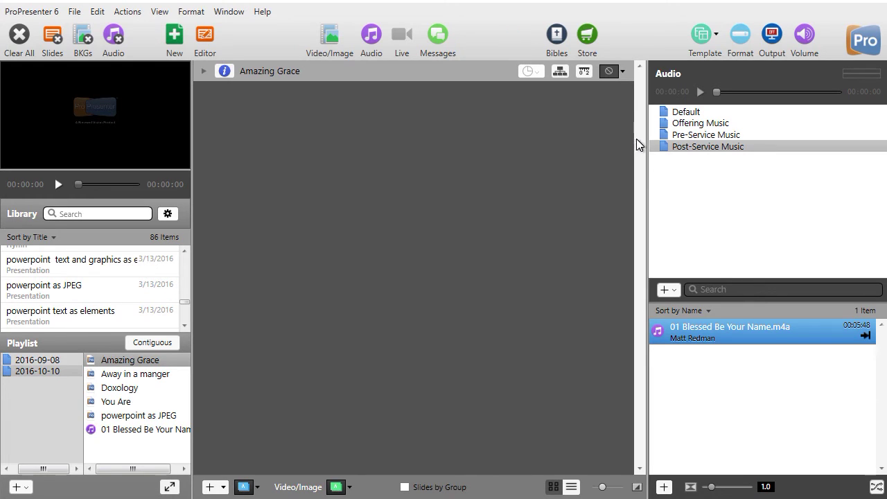
{"action": "left_click", "coordinate": [373, 37]}
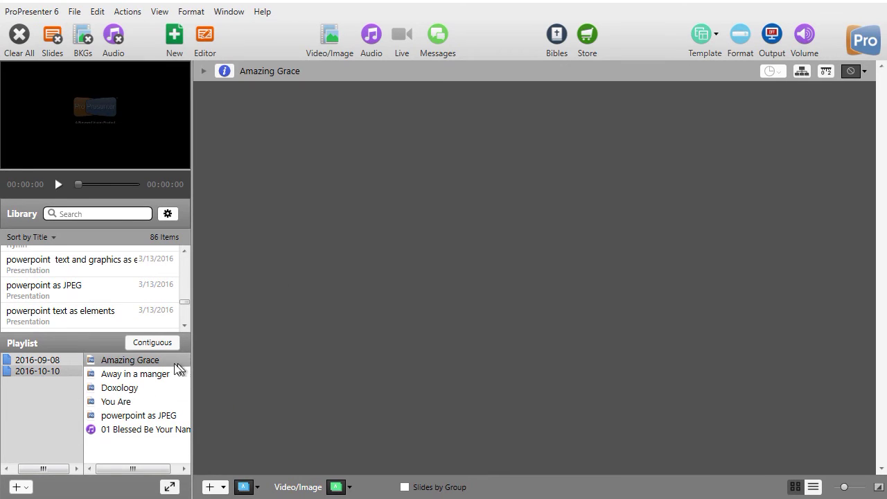
Move "powerpoint as JPEG" between Away in a manger and Doxology in the playlist.
{"action": "left_click", "coordinate": [140, 414]}
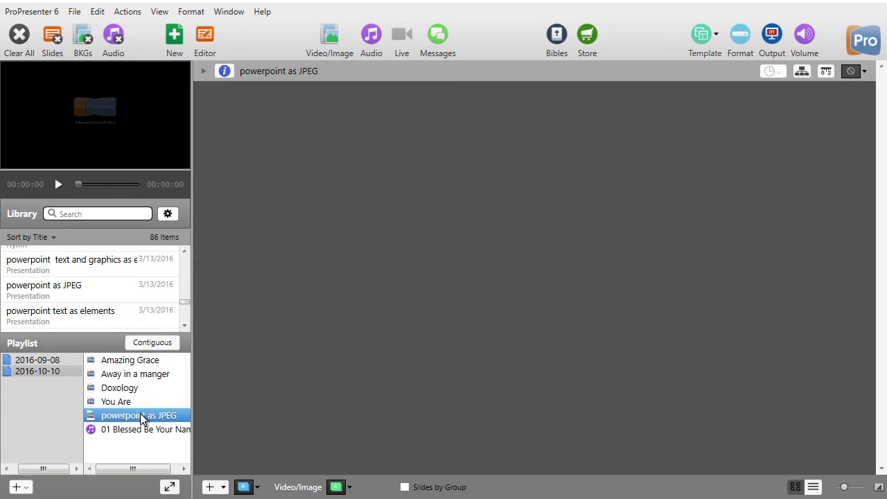
{"action": "left_click_drag", "start_coordinate": [142, 416], "coordinate": [145, 386]}
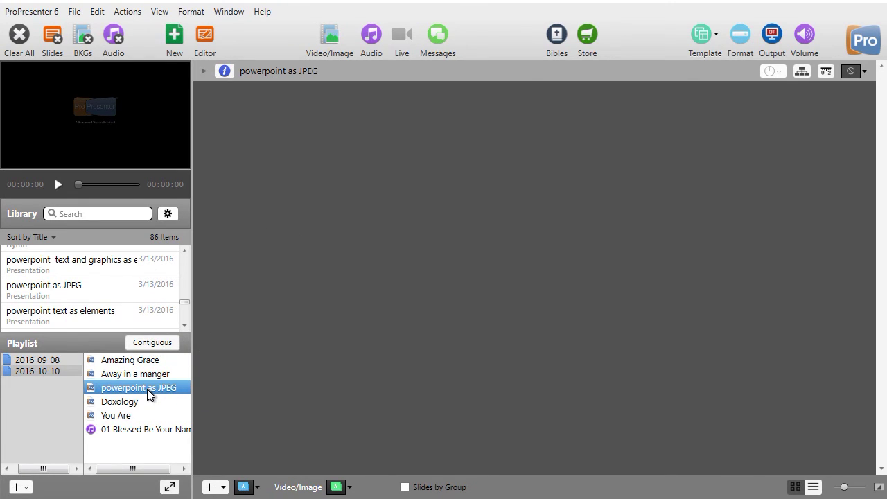
Review all the playlist's slides in the Contiguous view and return to showing one presentation at a time.
{"action": "left_click", "coordinate": [153, 343]}
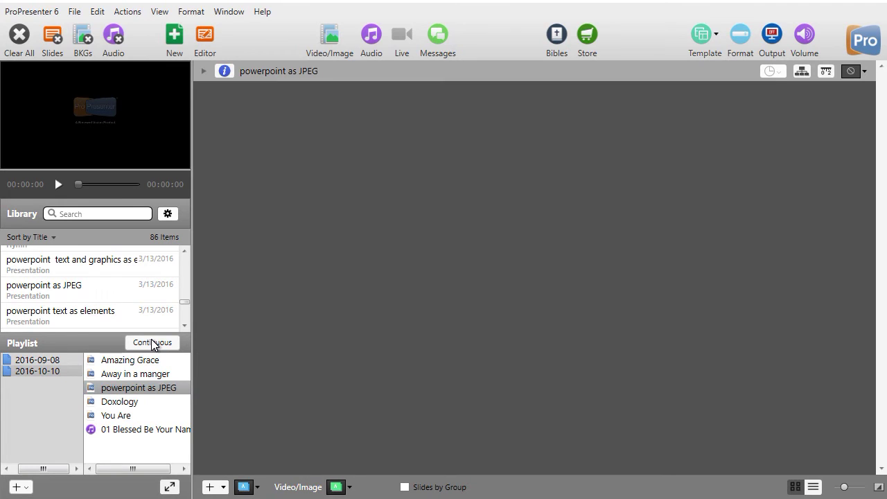
{"action": "left_click", "coordinate": [153, 343]}
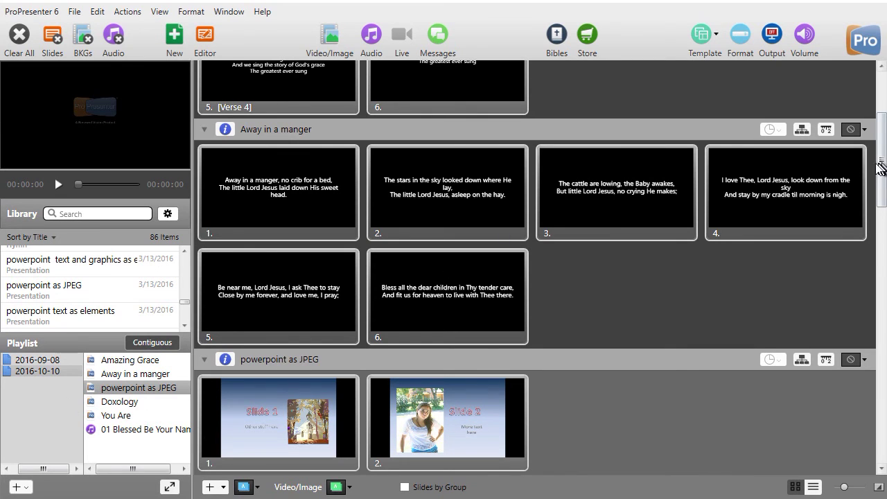
{"action": "left_click_drag", "start_coordinate": [880, 169], "coordinate": [831, 97]}
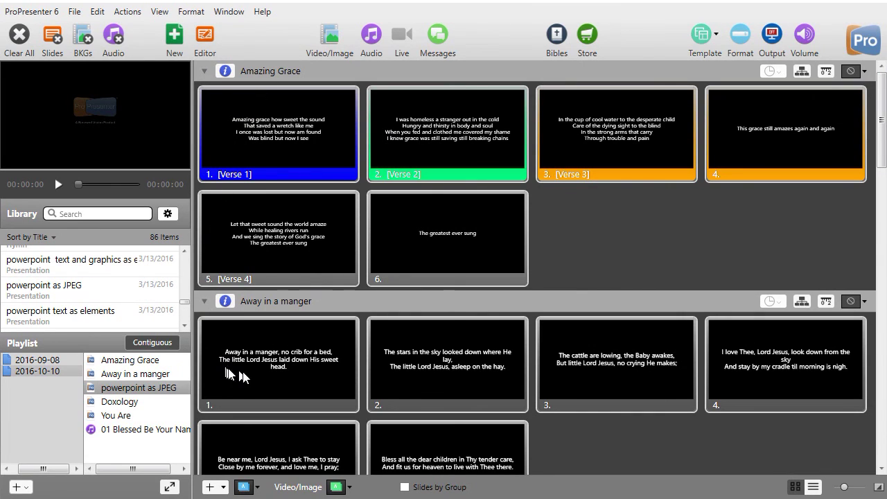
{"action": "left_click", "coordinate": [163, 344]}
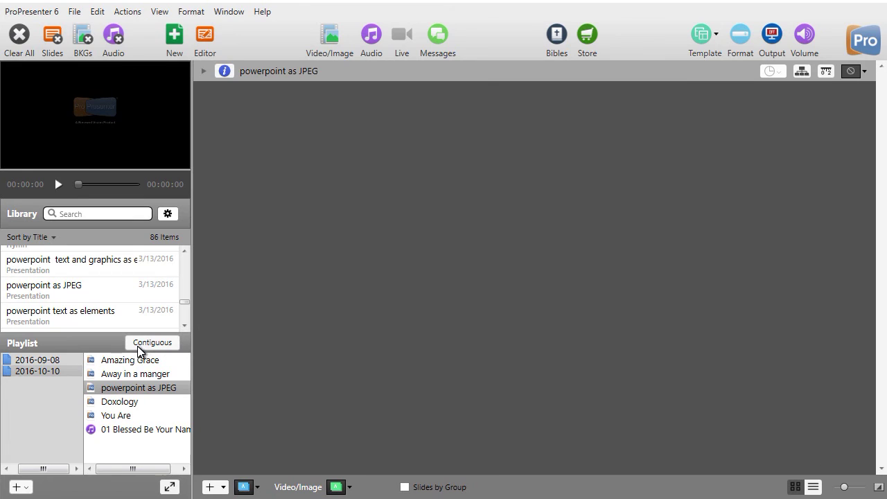
Expand the slide thumbnails from You Are and view the slides of Doxology and Amazing Grace individually.
{"action": "left_click", "coordinate": [133, 416]}
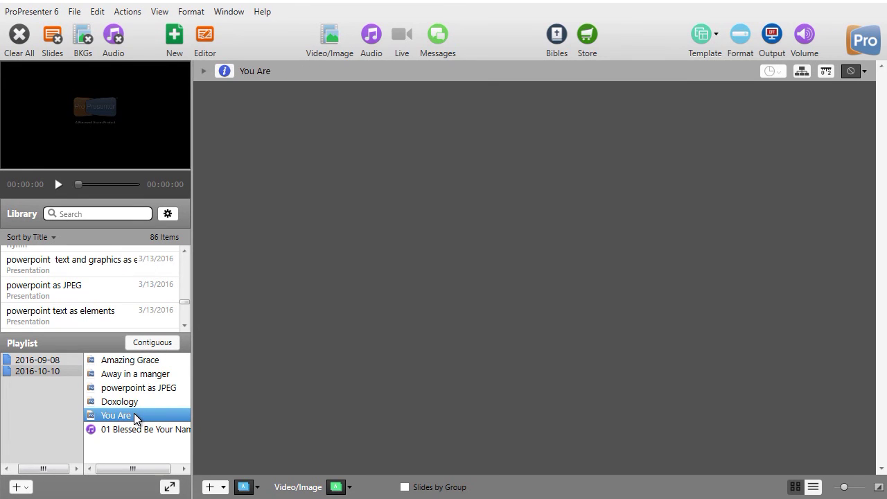
{"action": "left_click", "coordinate": [204, 72]}
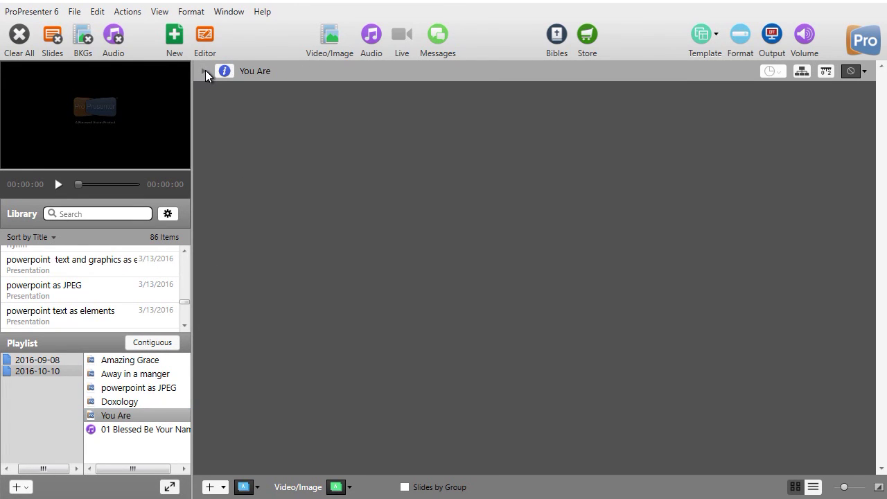
{"action": "left_click", "coordinate": [124, 402]}
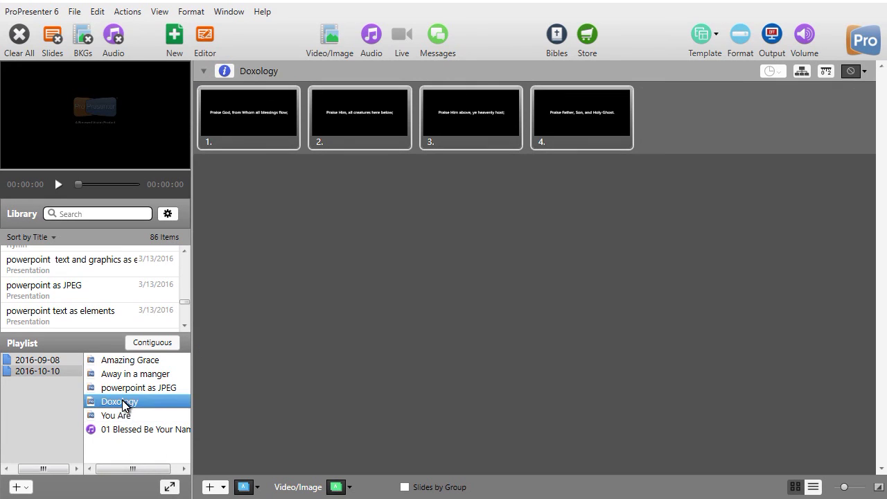
{"action": "left_click", "coordinate": [143, 360]}
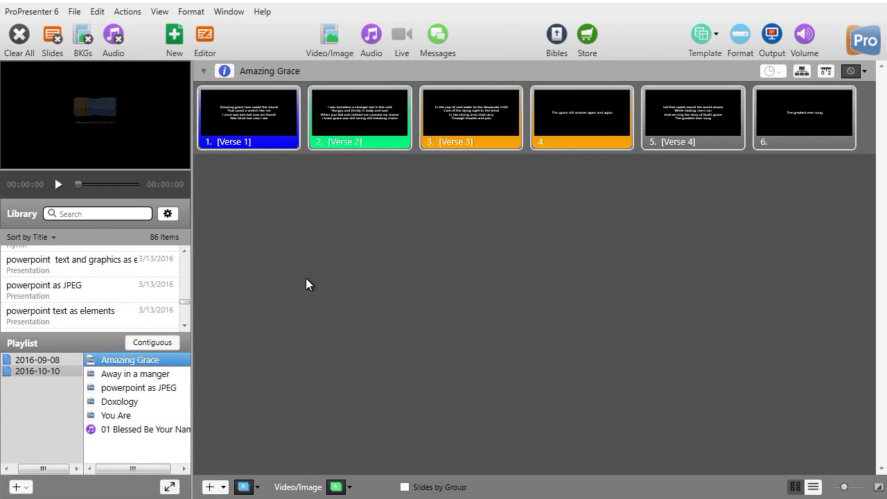